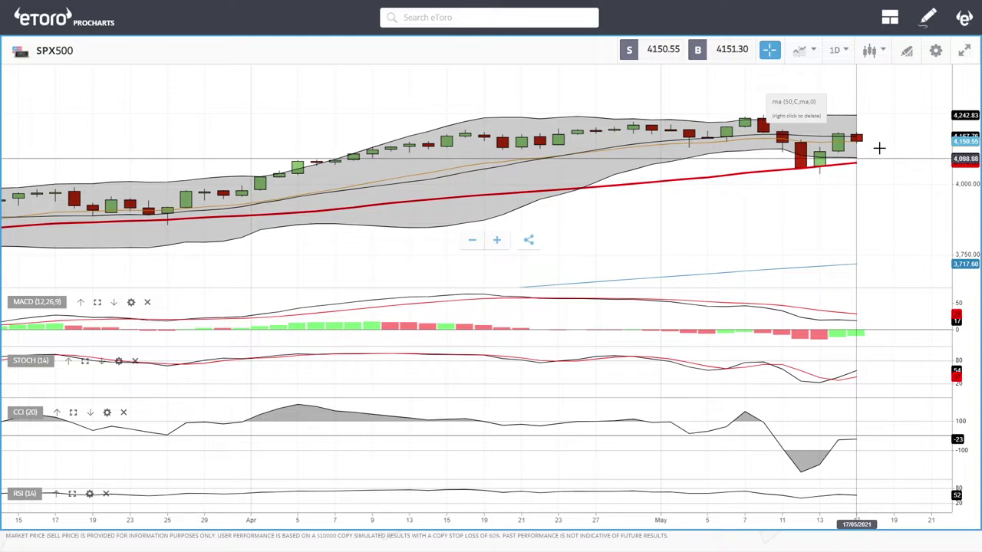
Zoom the SPX500 daily chart in, then back out to frame mid-February through May
scroll(881, 143, "up", 5)
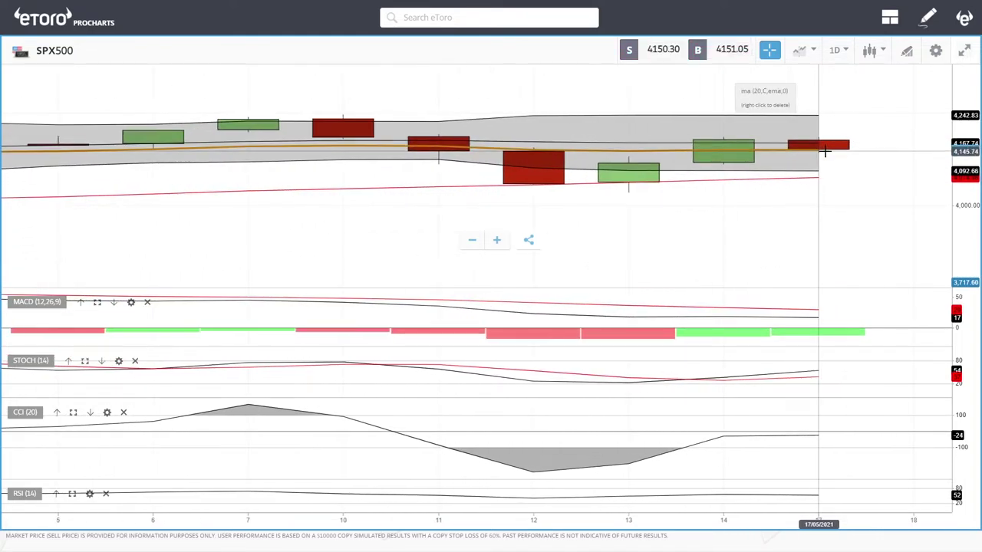
scroll(874, 176, "down", 4)
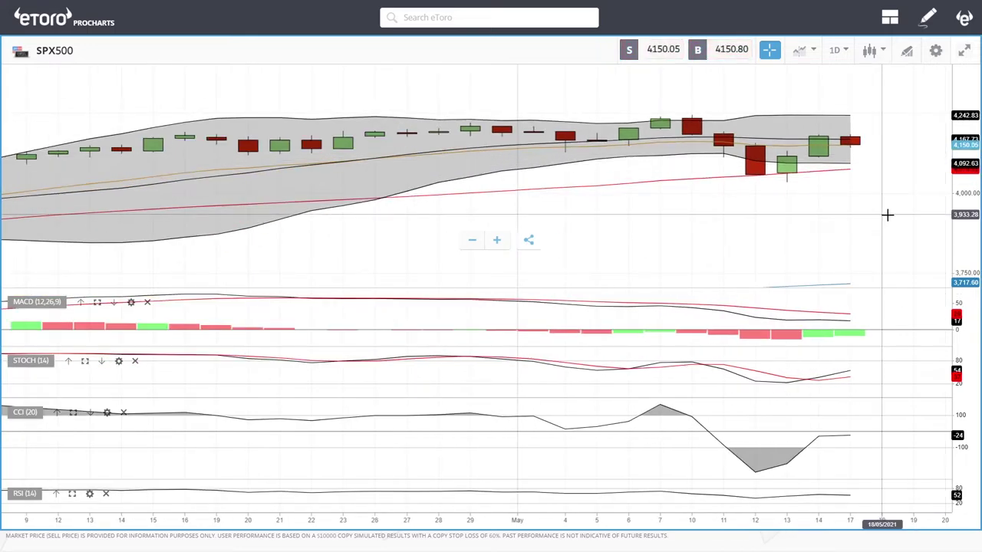
scroll(874, 263, "down", 3)
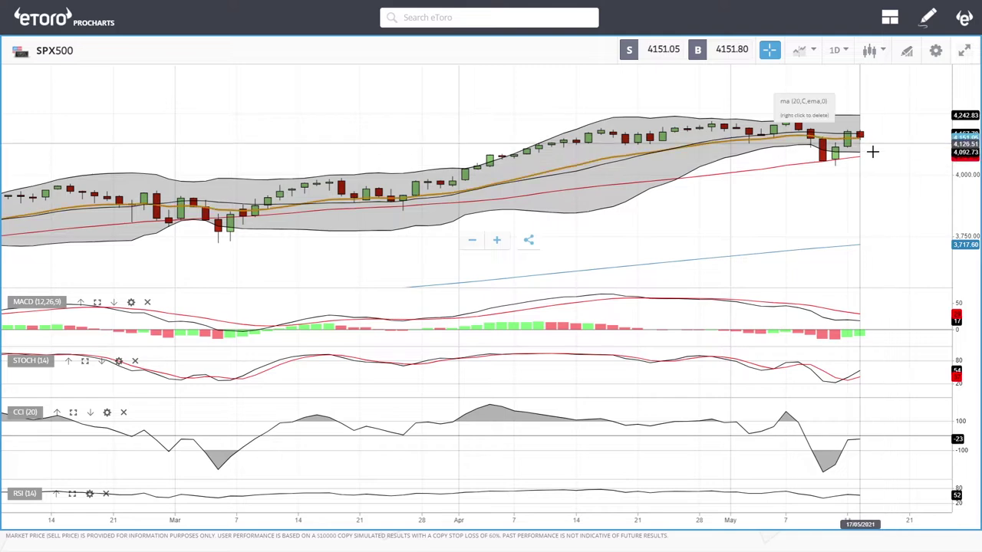
scroll(873, 151, "up", 5)
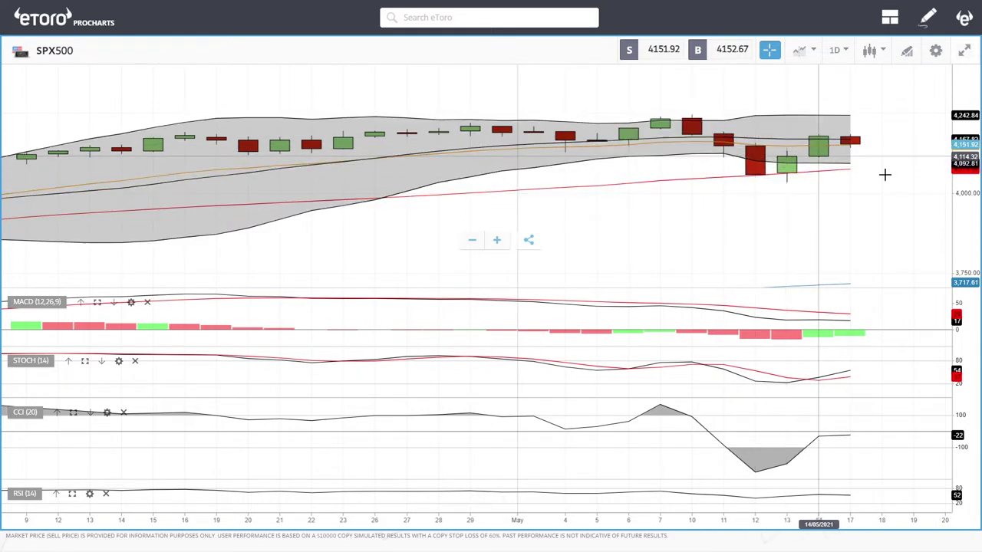
scroll(887, 240, "down", 2)
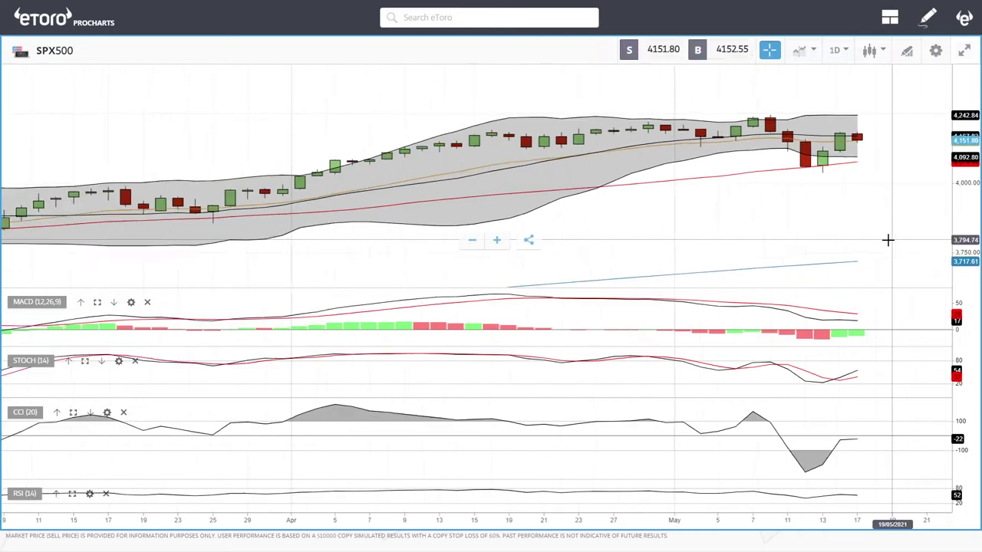
scroll(889, 236, "down", 2)
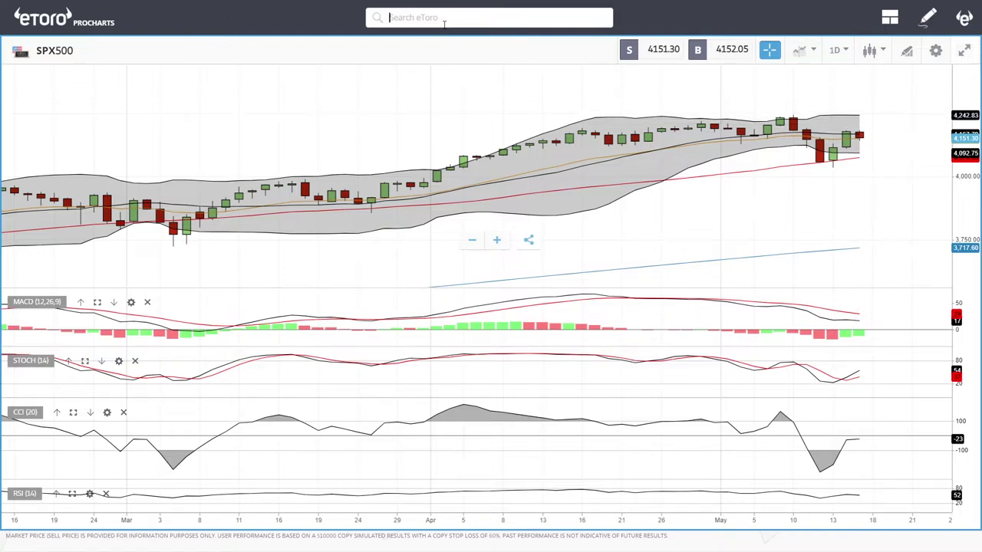
Load the DJ30 chart, zoom to April–mid-May candles and shift the price range higher
type("j")
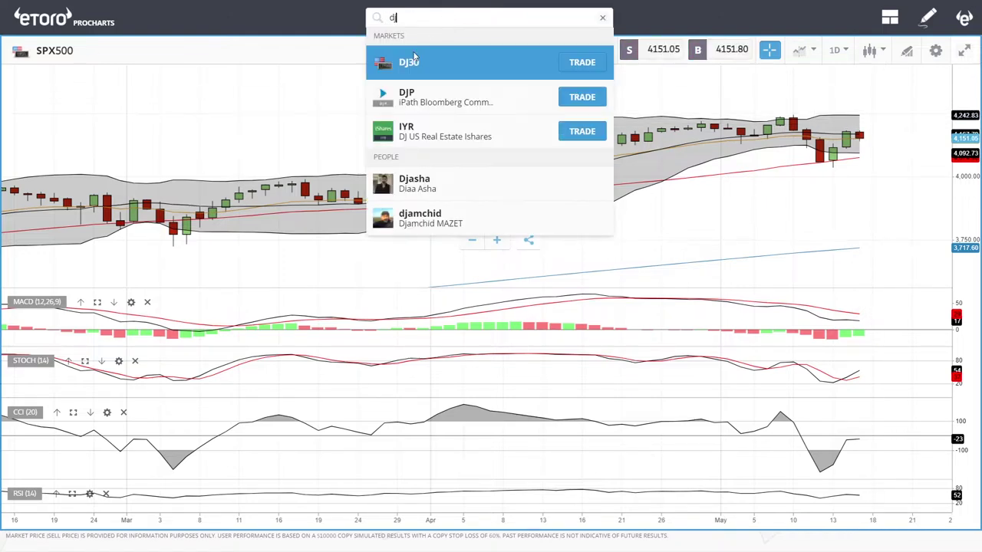
left_click(460, 61)
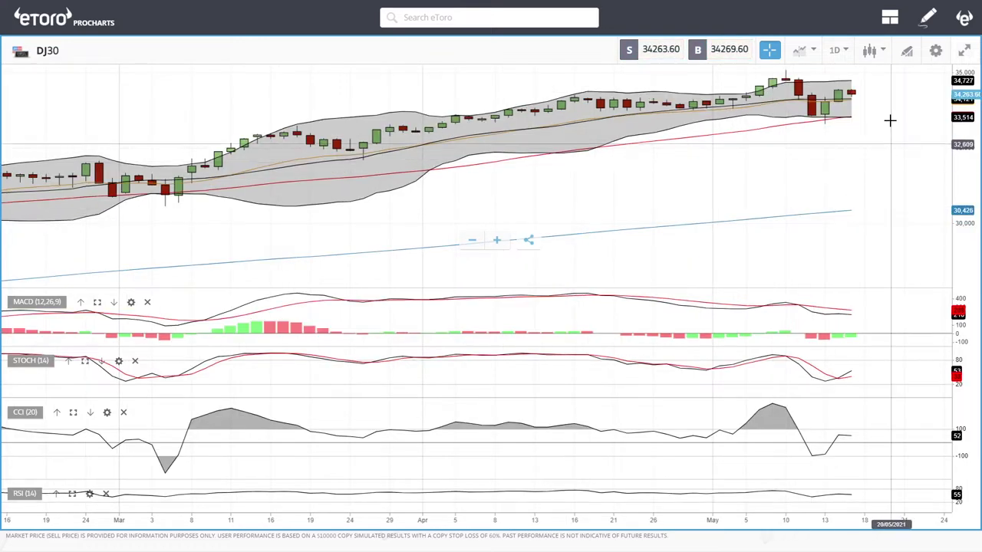
scroll(891, 120, "up", 3)
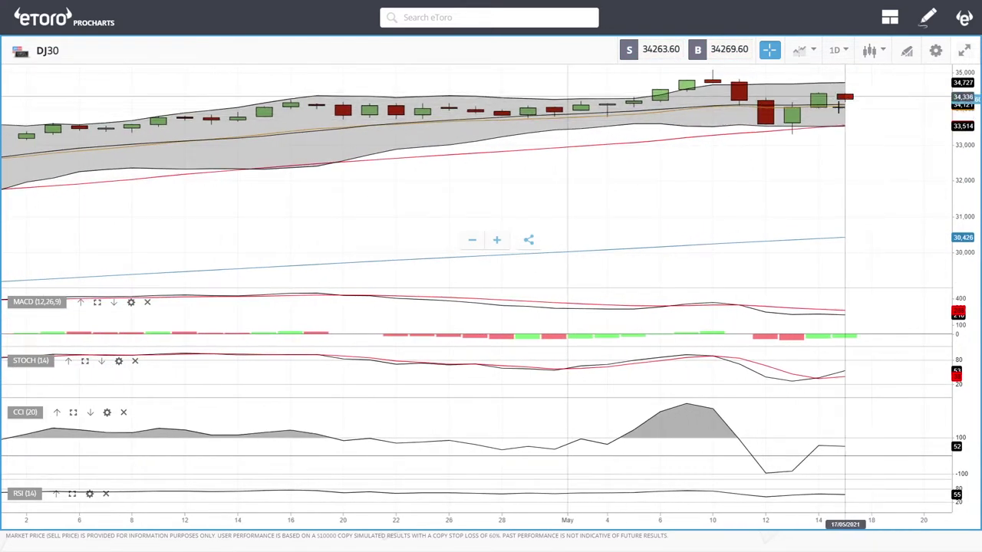
left_click_drag(875, 142, 874, 186)
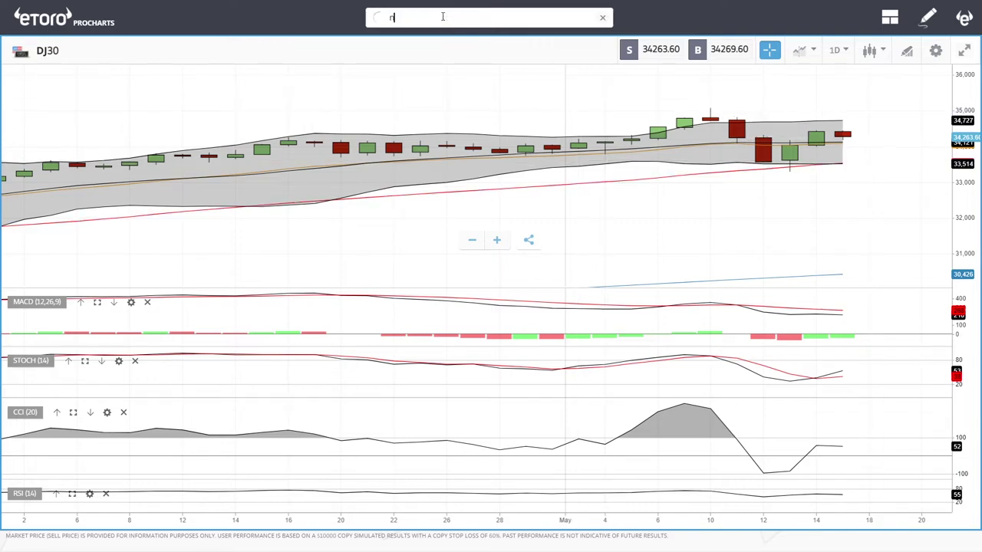
Load the NSDQ100 chart and zoom until its daily candles span mid-February to May
left_click(418, 69)
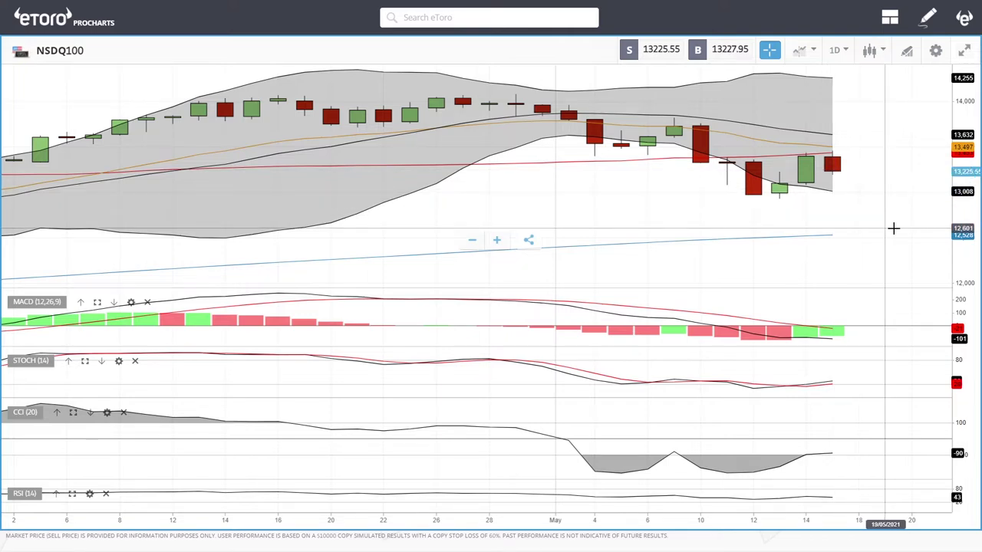
scroll(893, 227, "down", 3)
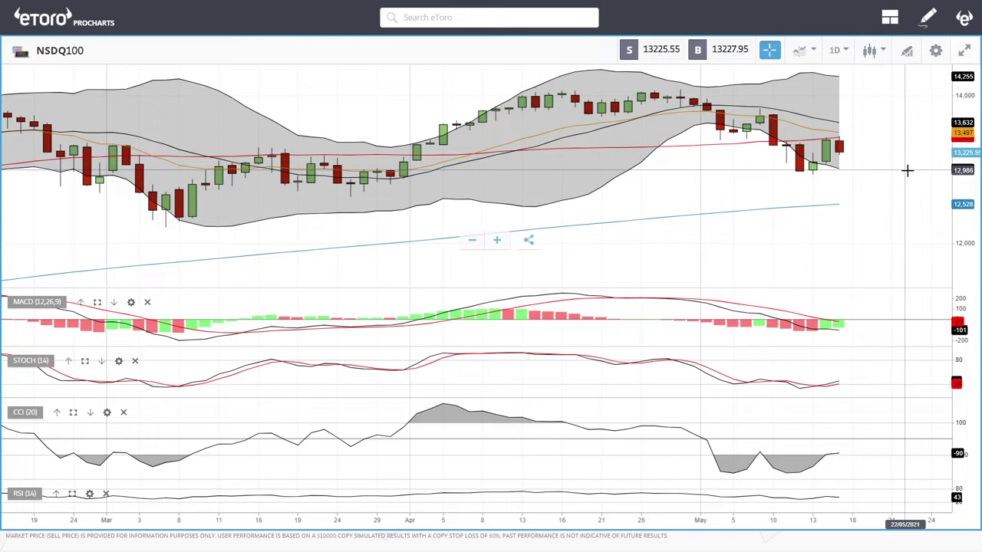
scroll(906, 170, "down", 4)
scroll(906, 171, "up", 3)
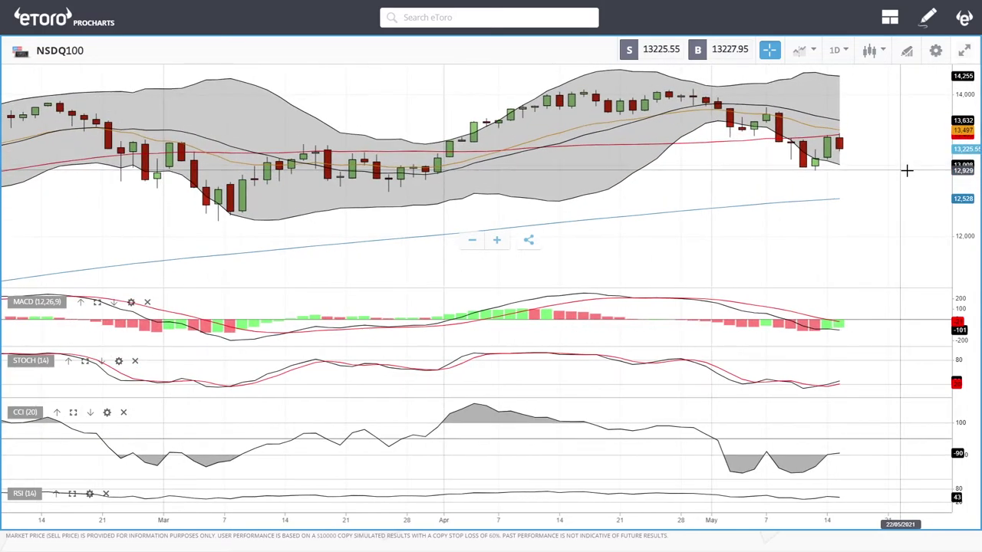
scroll(906, 170, "down", 2)
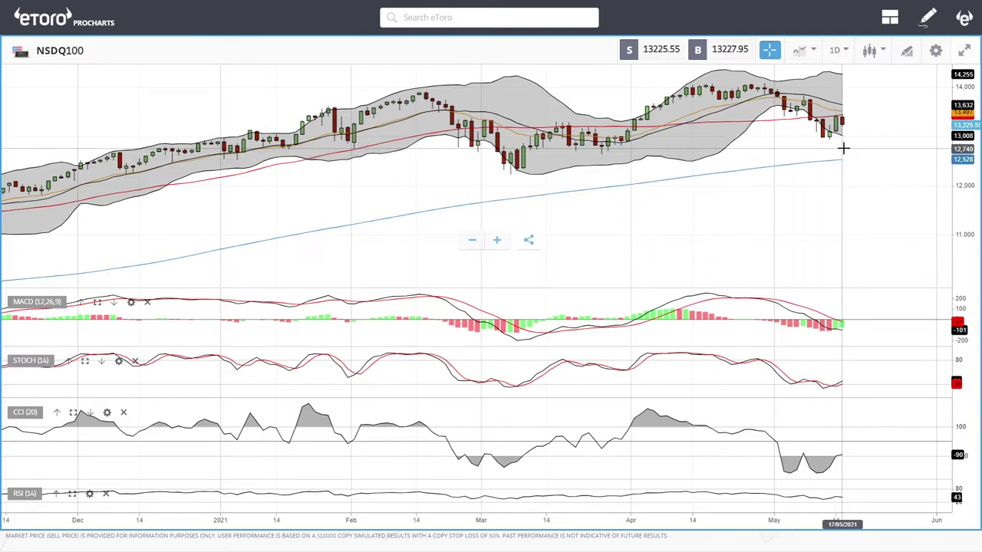
scroll(859, 123, "up", 1)
scroll(874, 126, "up", 1)
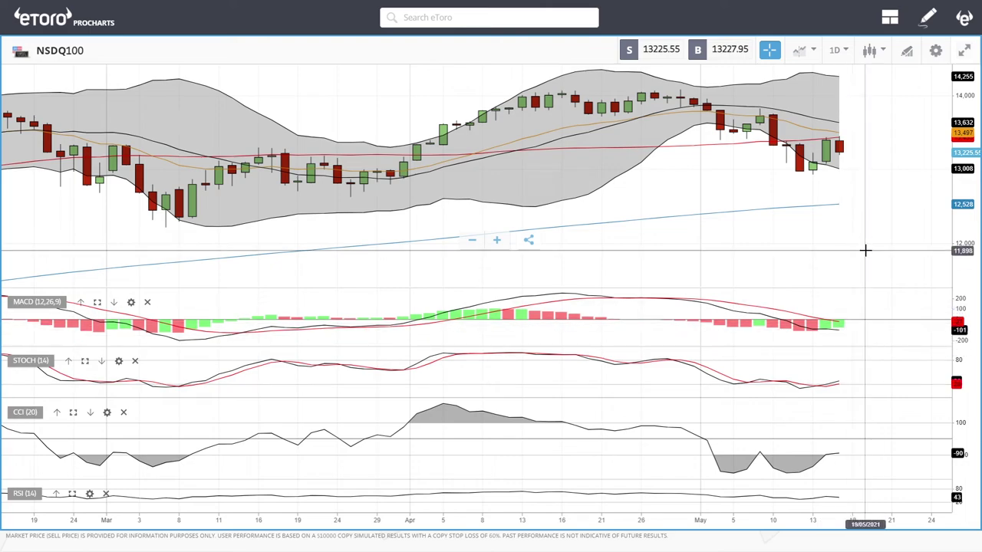
Zoom the NSDQ100 chart out to multi-year history, then back in to January–May 2021
scroll(865, 250, "down", 3)
scroll(842, 132, "up", 5)
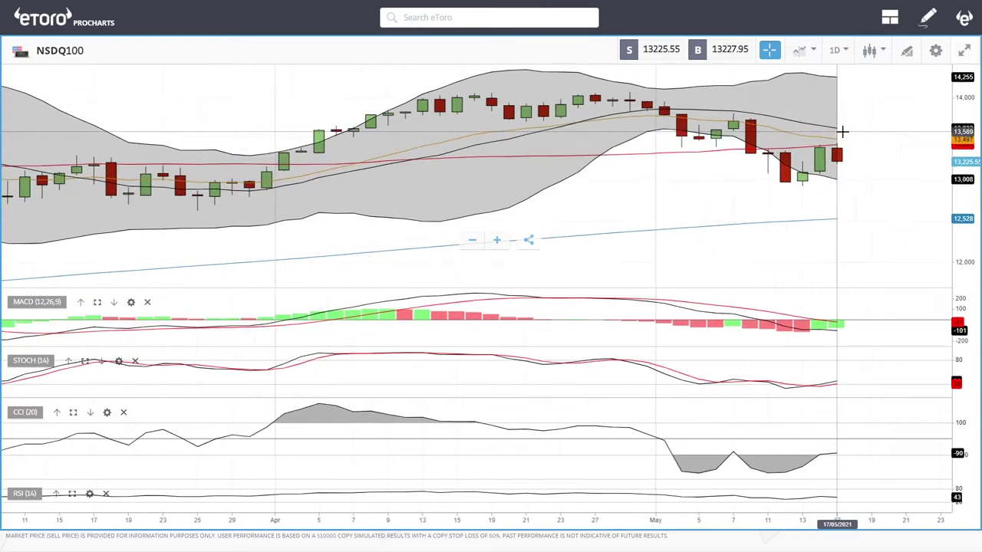
scroll(842, 132, "up", 2)
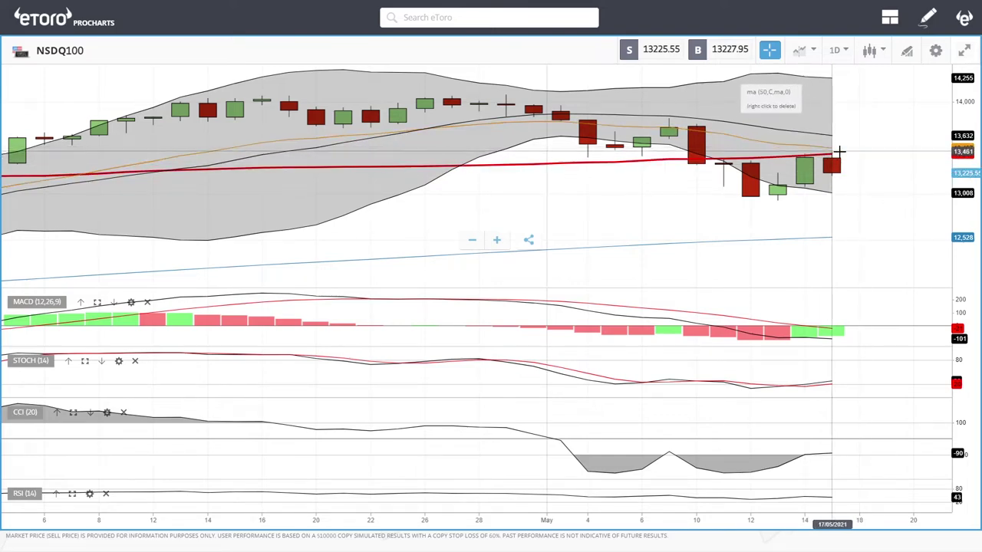
scroll(844, 156, "down", 6)
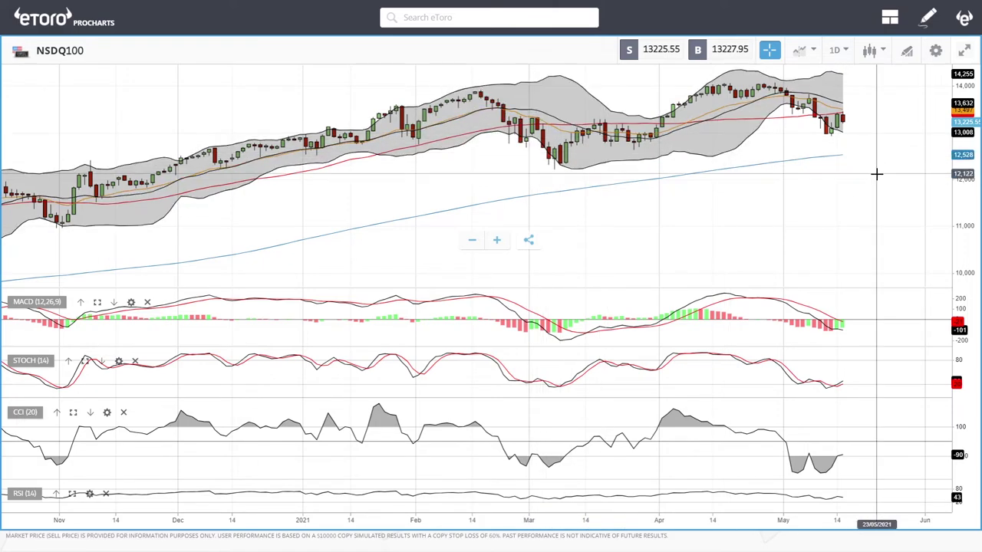
scroll(877, 174, "up", 3)
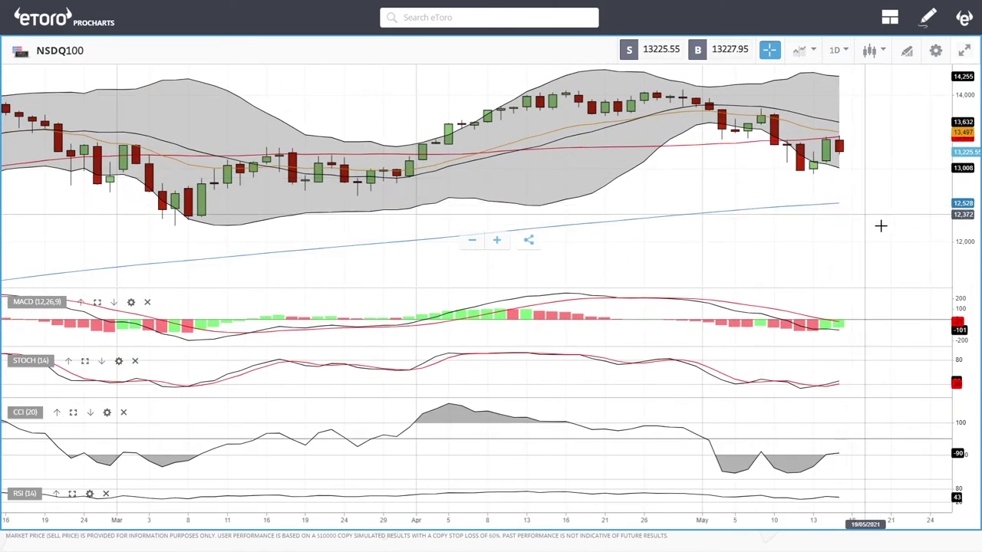
scroll(880, 225, "down", 5)
scroll(876, 224, "down", 3)
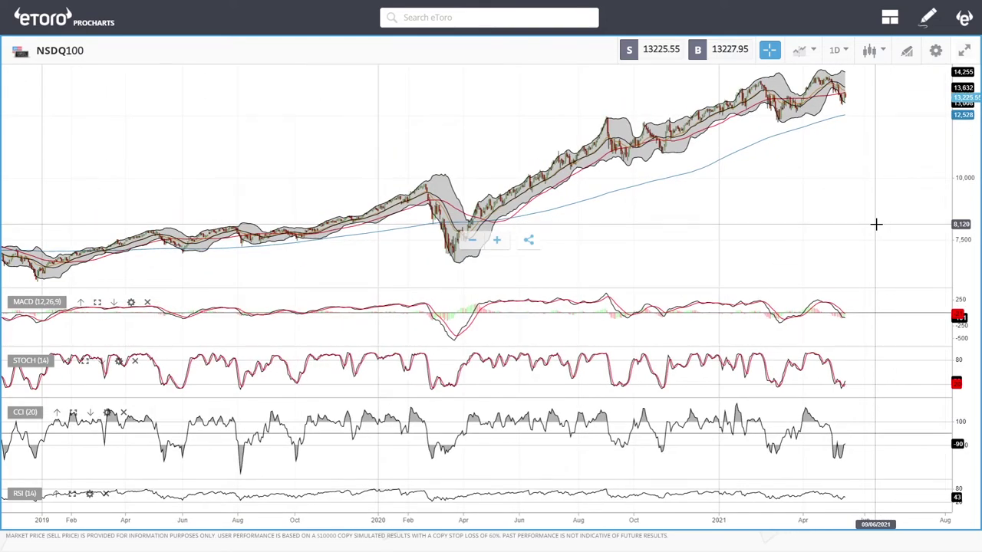
scroll(876, 224, "up", 5)
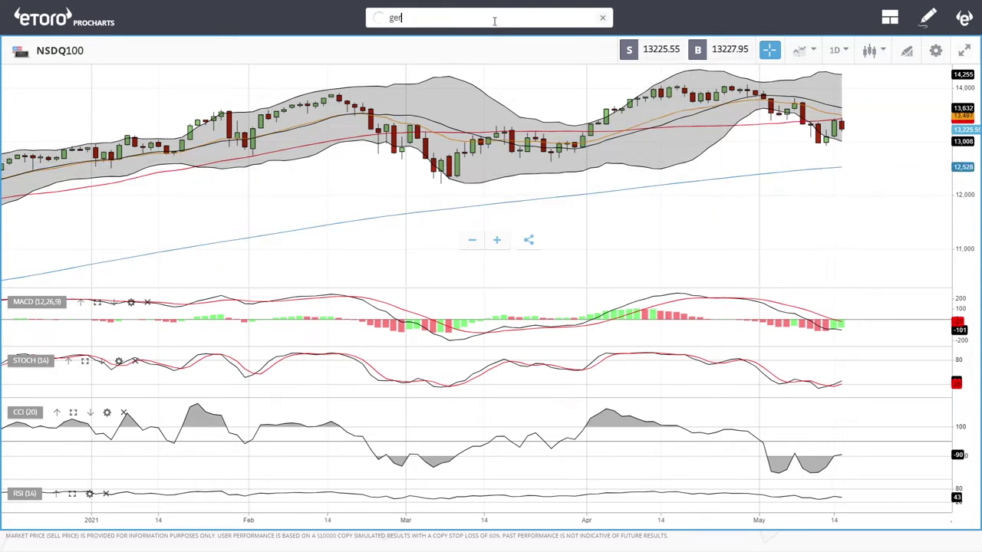
Load GER30 and frame its December–May daily candles, shifting them left and down
left_click(448, 58)
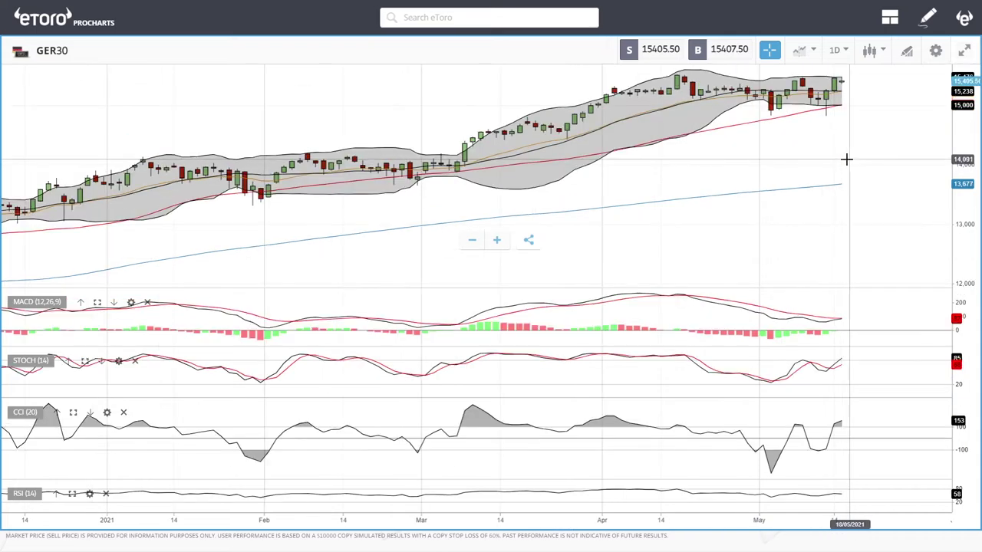
scroll(861, 149, "up", 5)
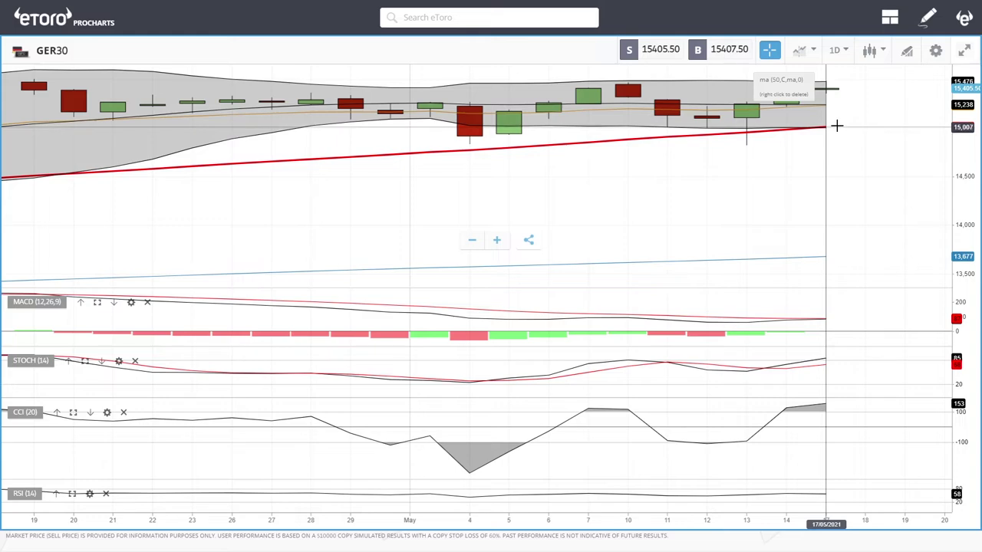
scroll(897, 142, "down", 5)
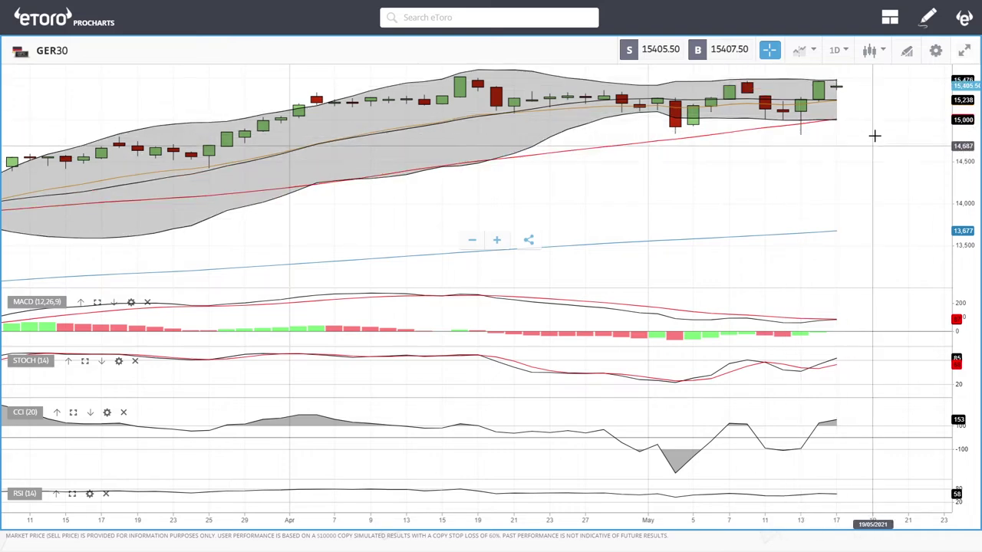
scroll(890, 125, "down", 5)
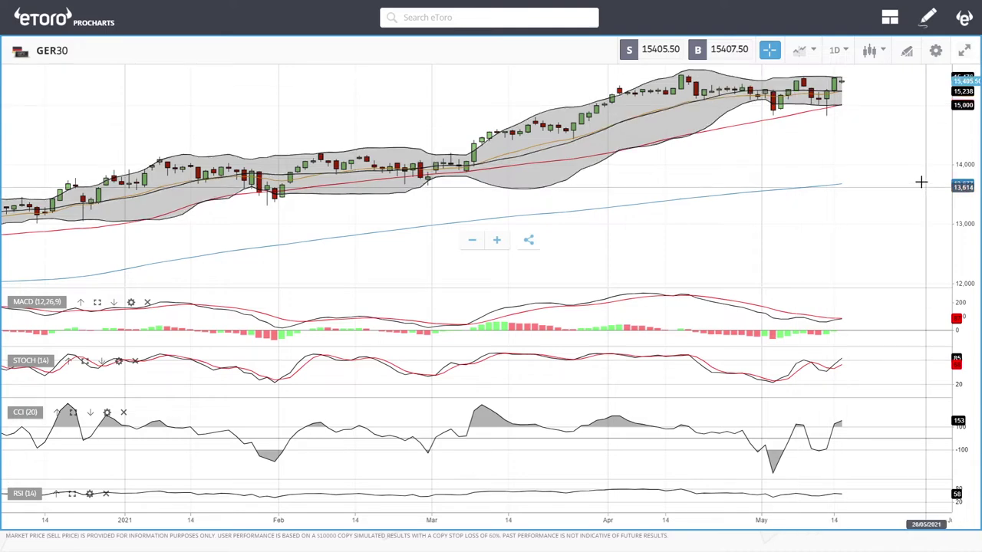
left_click_drag(889, 146, 854, 219)
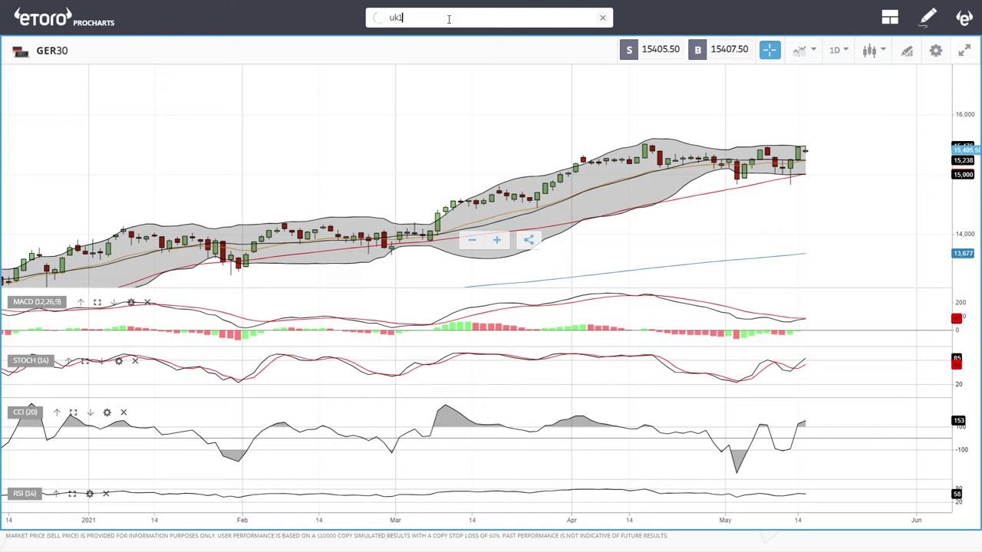
Load the UK100 chart and zoom in to its March–mid-May daily candles
left_click(430, 59)
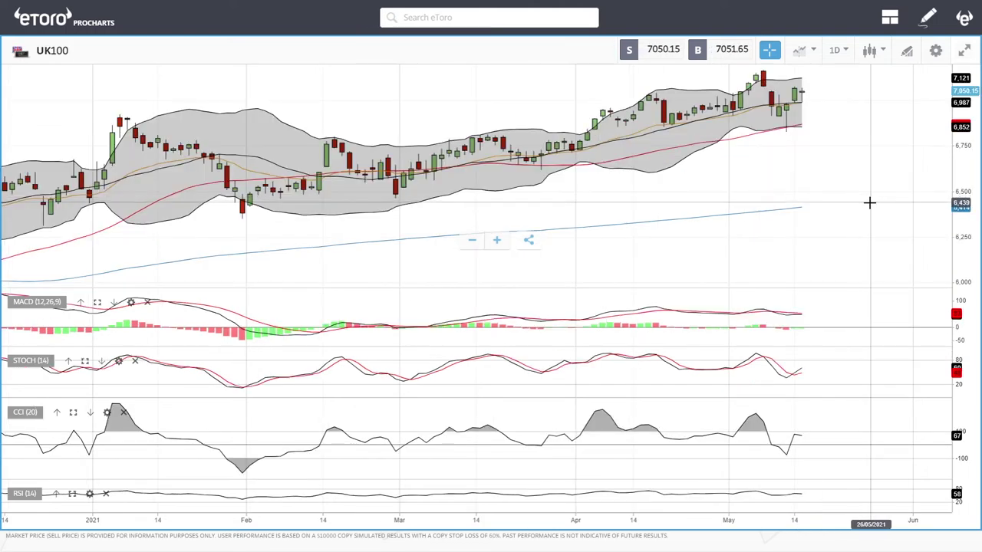
scroll(869, 260, "up", 3)
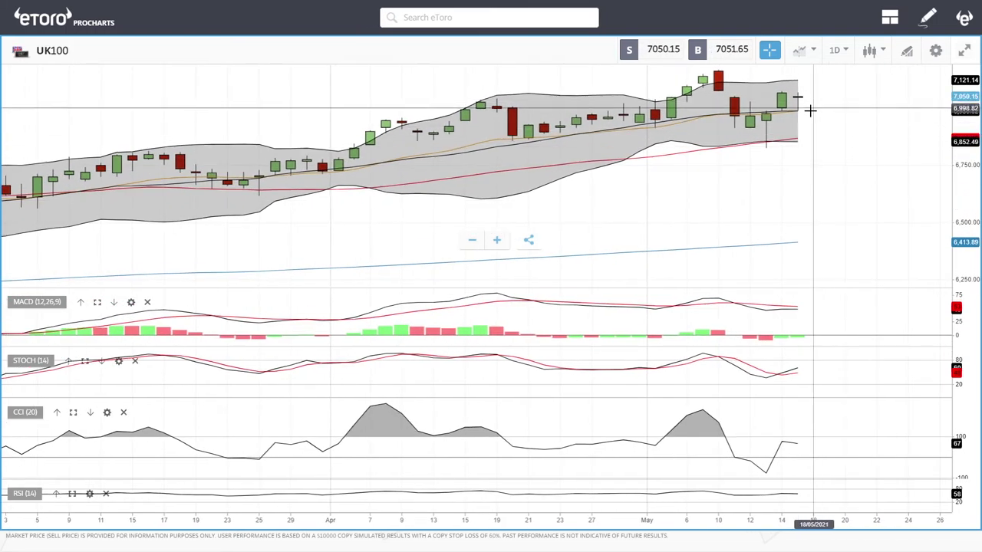